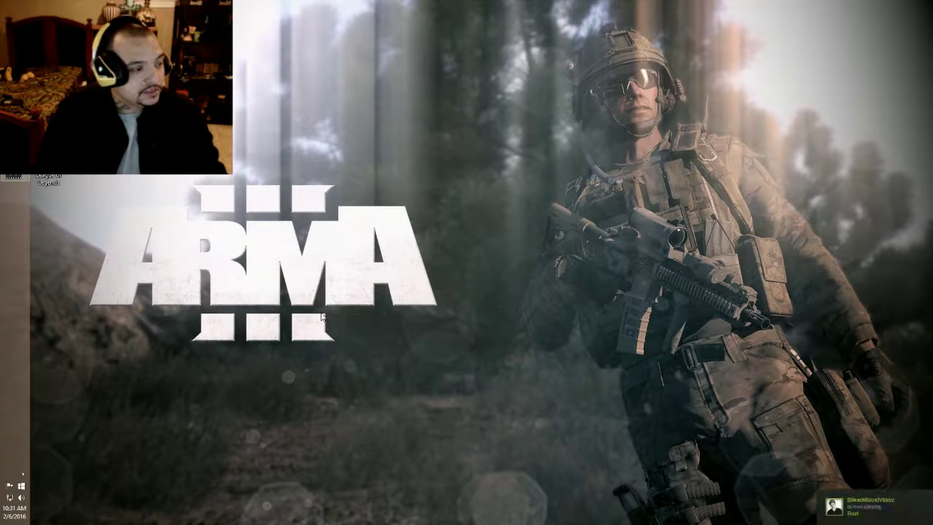
Open the NVIDIA Control Panel from the desktop and maximize its window
right_click(440, 199)
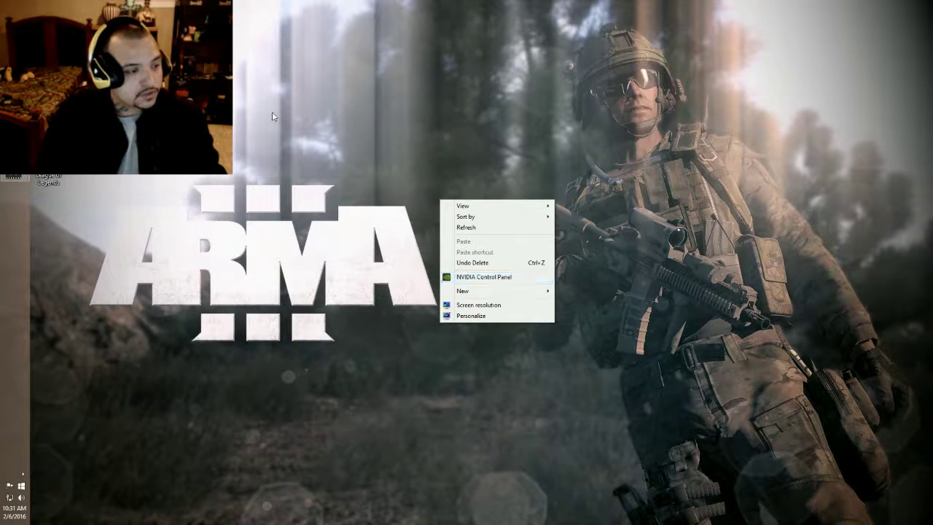
right_click(302, 113)
right_click(493, 176)
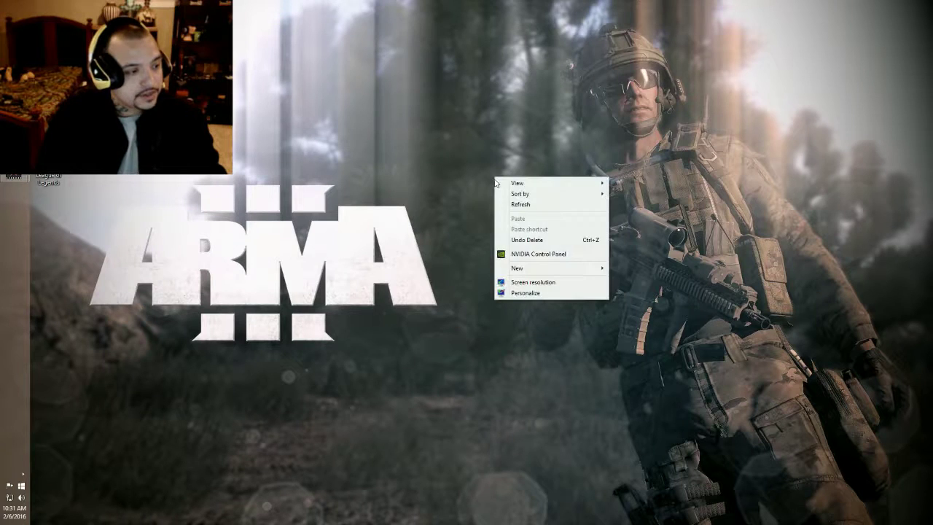
left_click(530, 255)
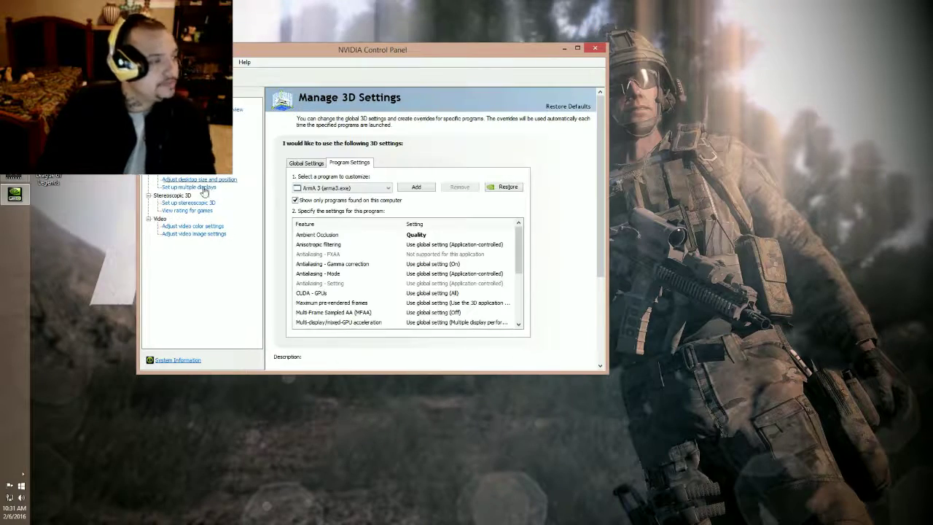
left_click_drag(331, 61, 610, 99)
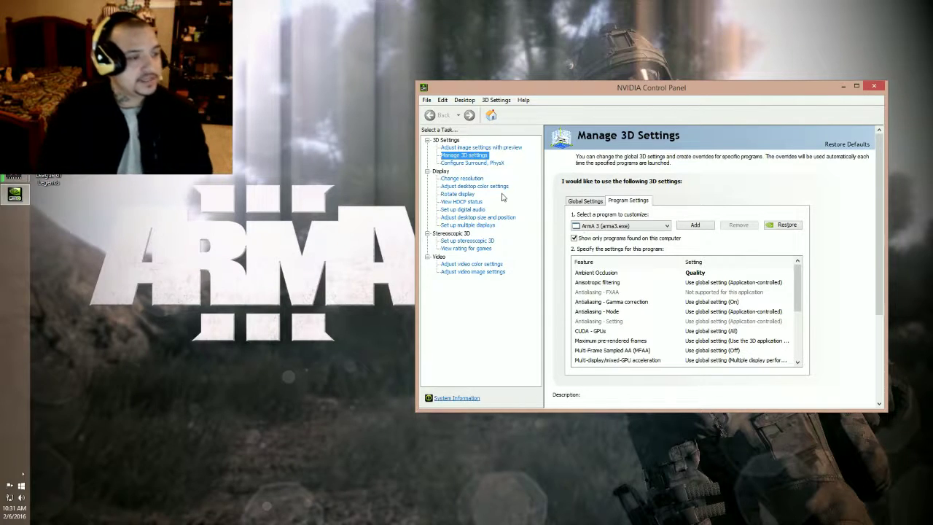
left_click_drag(753, 94, 610, 41)
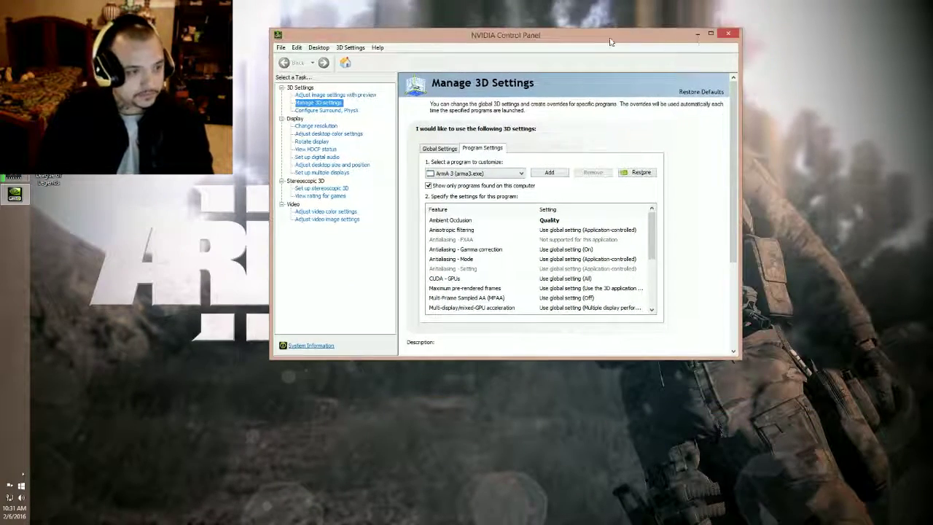
double_click(610, 41)
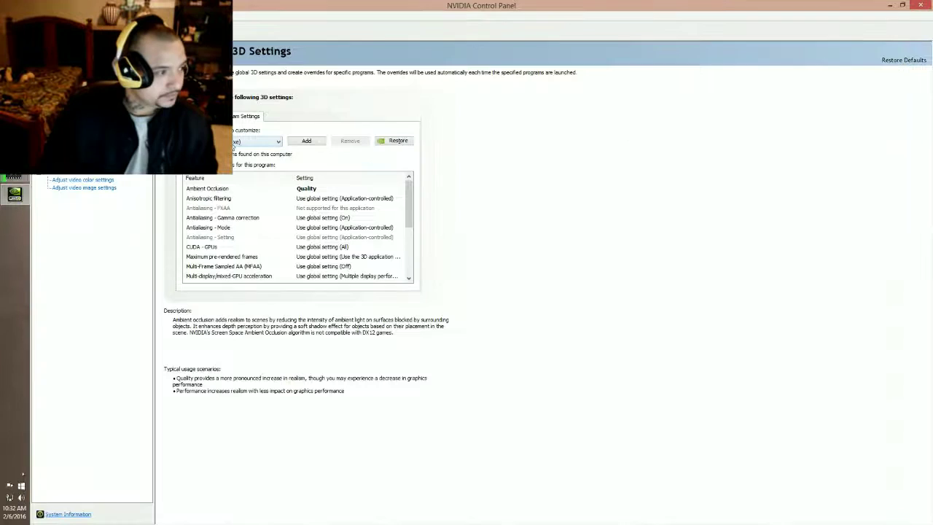
Review the list of global 3D settings, including power management, texture filtering and vertical sync
left_click(197, 116)
scroll(345, 203, "down", 4)
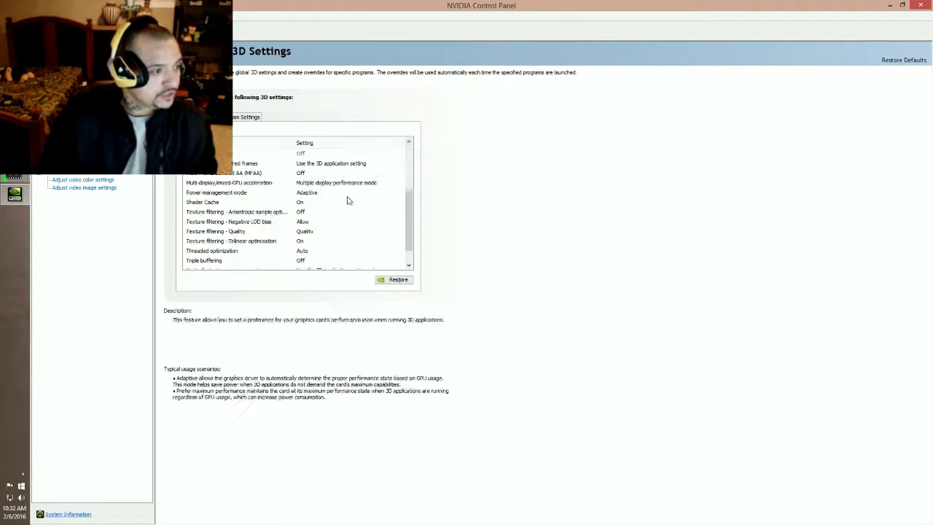
scroll(347, 200, "up", 3)
scroll(345, 197, "down", 5)
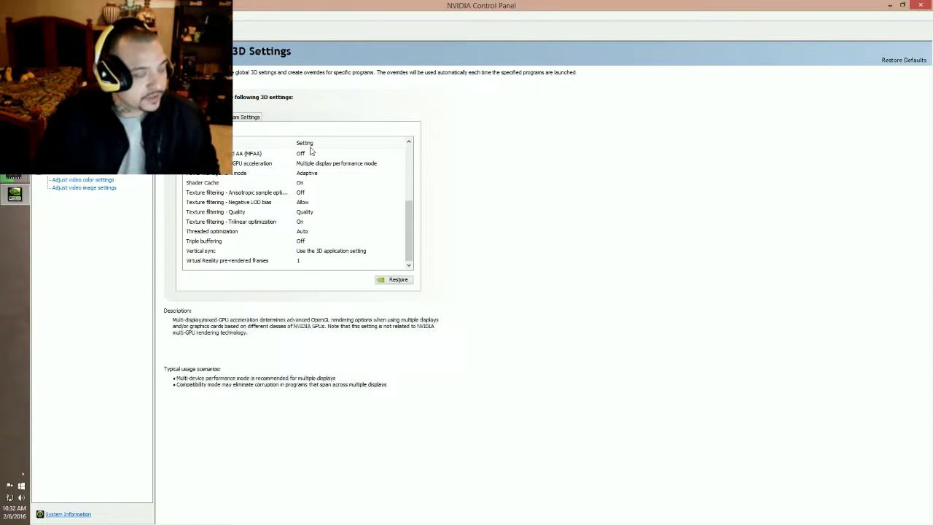
Switch to the program-specific 3D settings and choose ArmA 3 (arma3.exe) as the program to customize
left_click(241, 117)
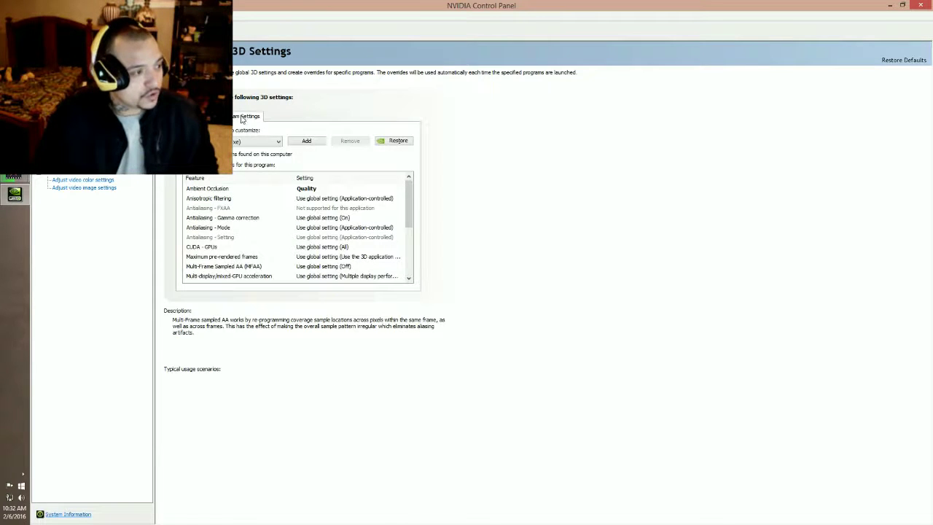
left_click(279, 142)
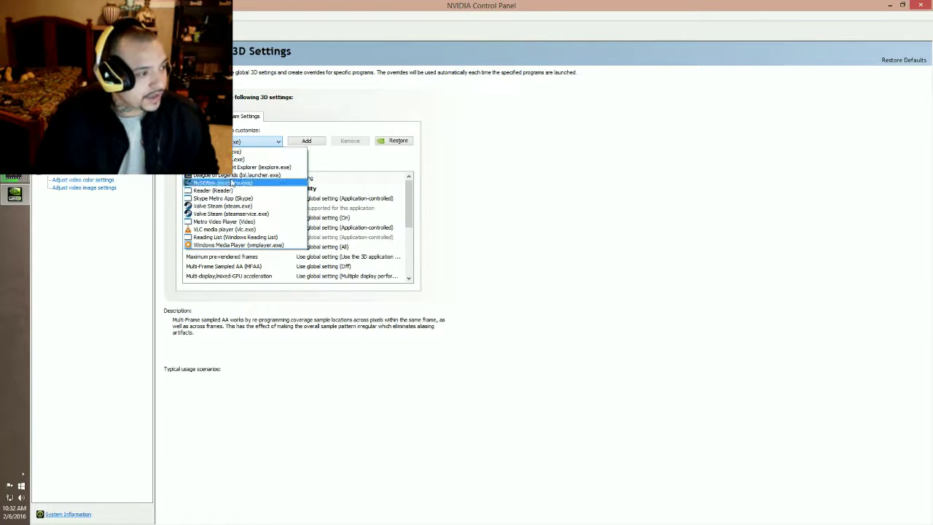
left_click(247, 151)
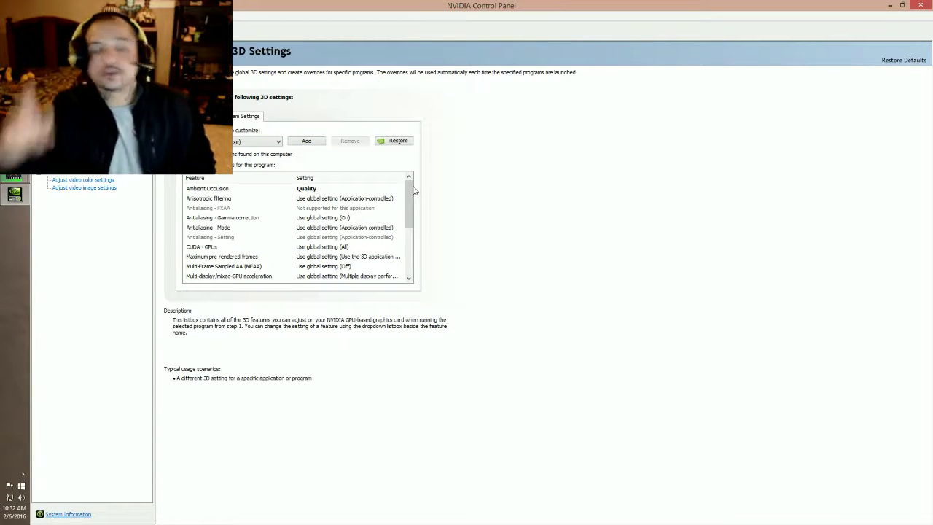
Examine ArmA 3's Vertical sync options and keep Triple buffering at Use global setting (Off)
mouse_move(398, 192)
left_click_drag(409, 198, 410, 251)
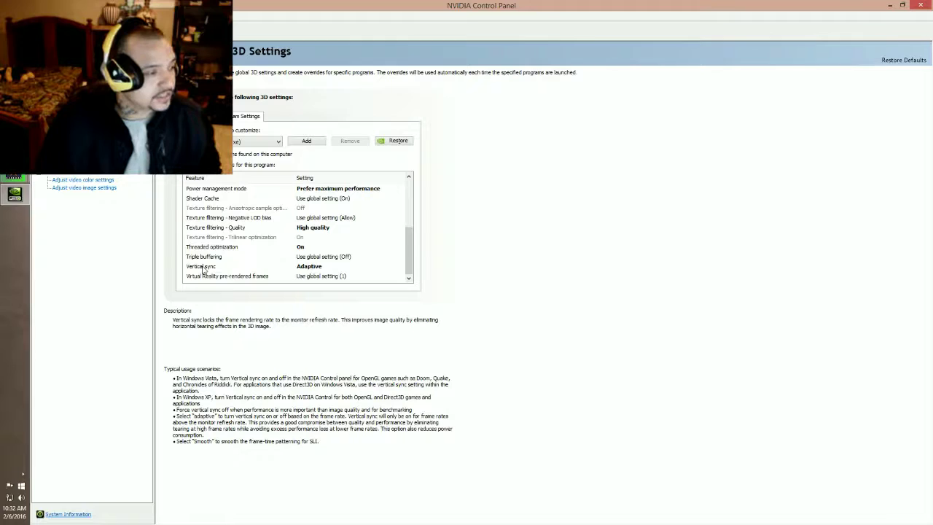
left_click(204, 268)
left_click(341, 267)
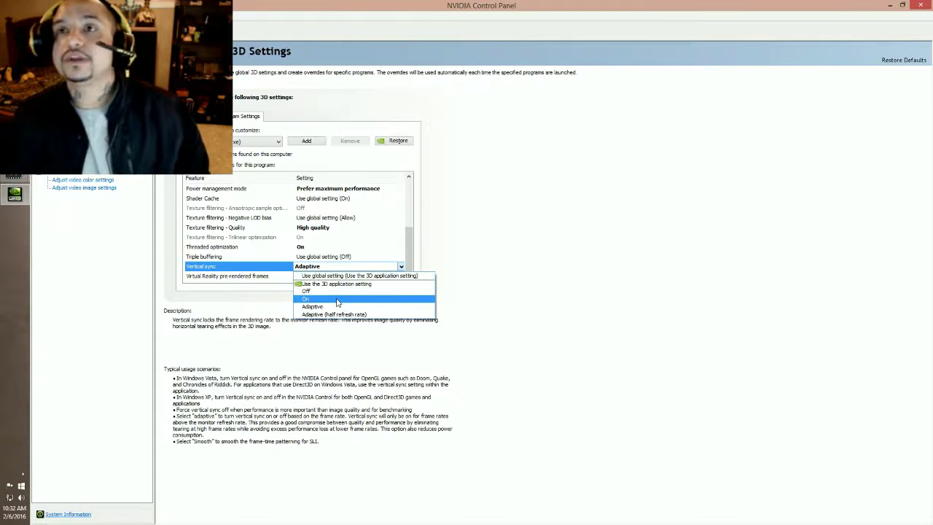
left_click(324, 260)
left_click(323, 259)
left_click(323, 259)
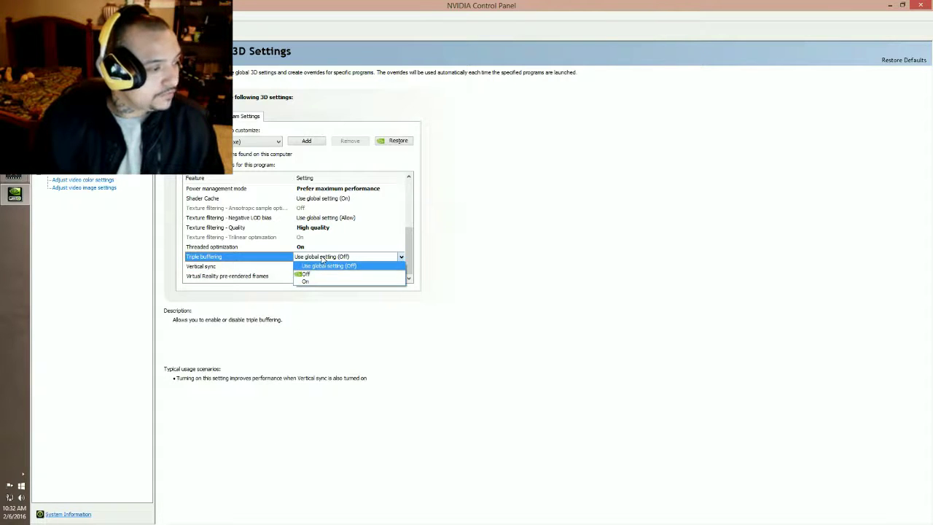
left_click(321, 265)
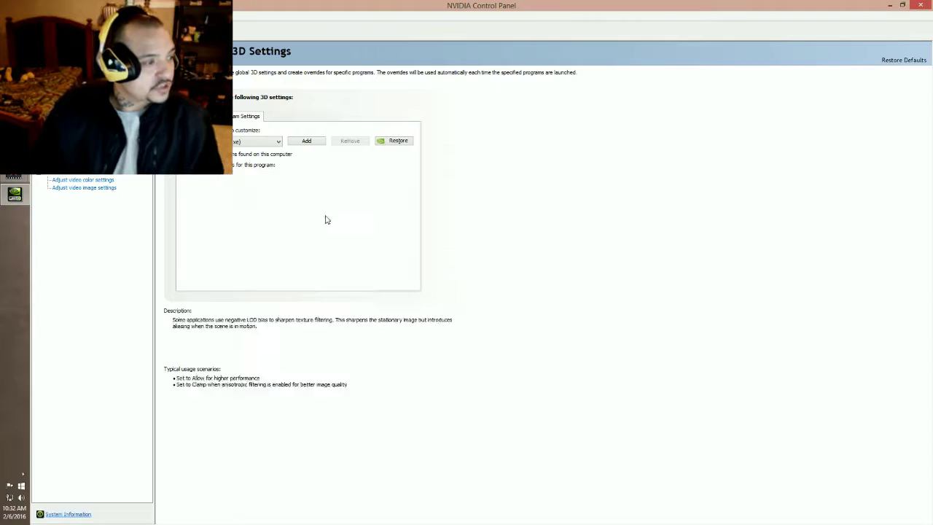
Return the program being customized to ArmA 3 (arma3.exe)
scroll(323, 219, "up", 1)
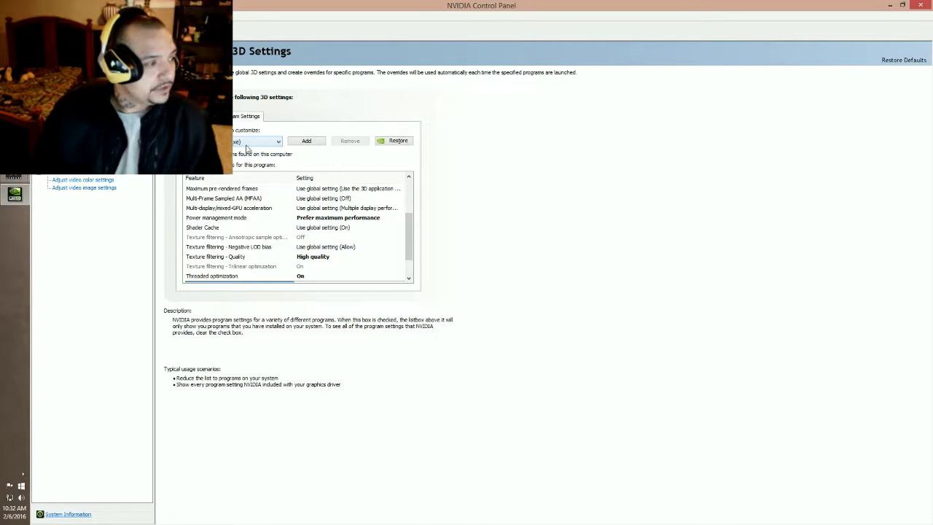
mouse_move(411, 236)
left_mouse_down()
mouse_move(410, 212)
mouse_move(412, 248)
left_mouse_up()
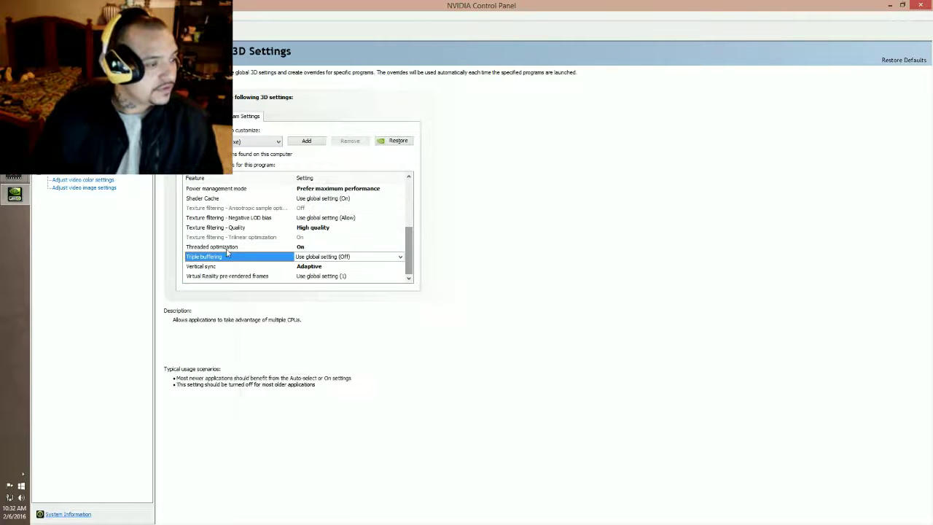
left_click(235, 145)
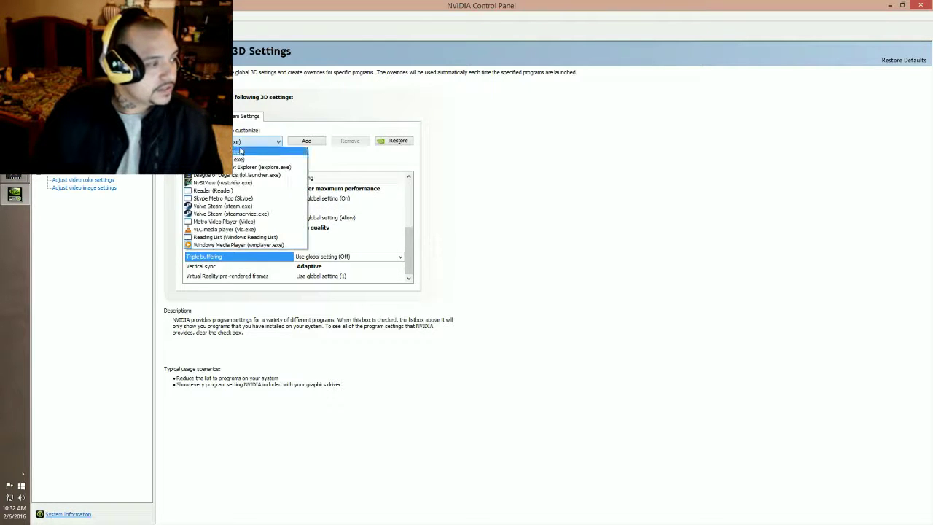
left_click(302, 188)
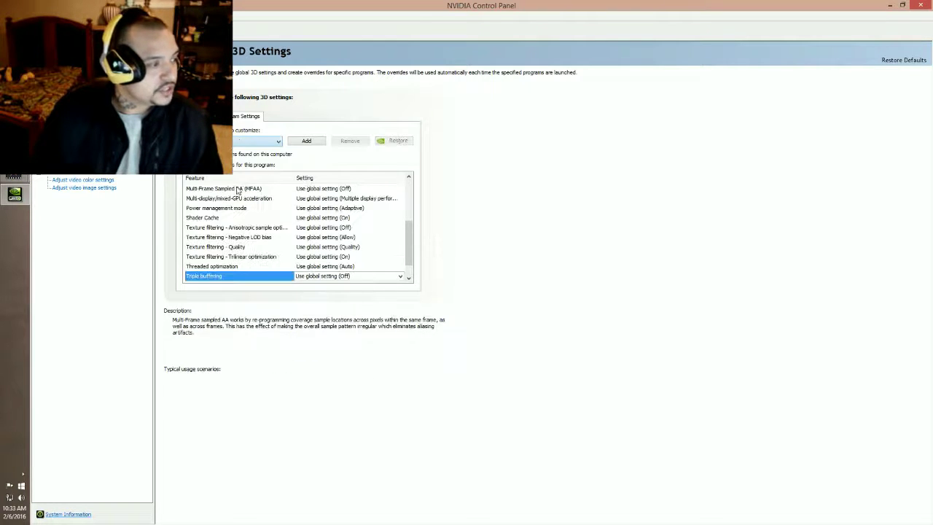
left_click(279, 140)
left_click(235, 158)
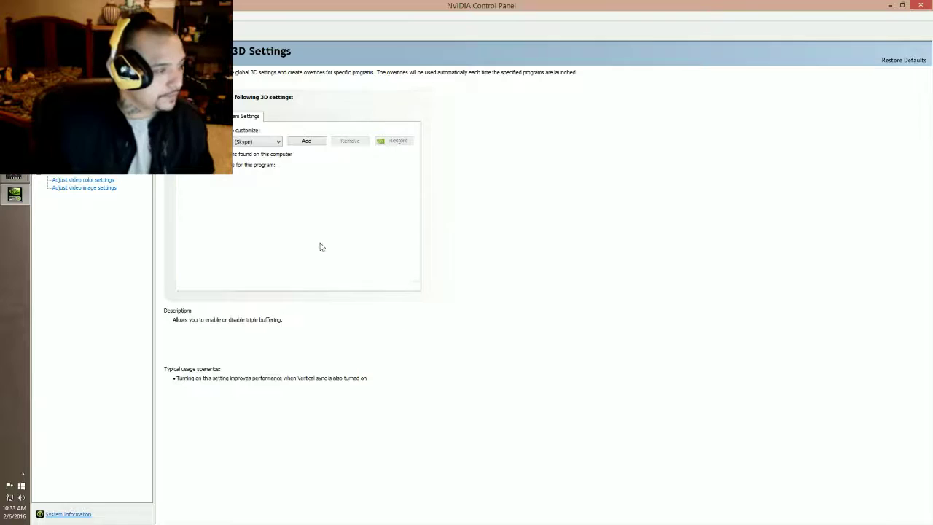
left_click(252, 146)
left_click(247, 157)
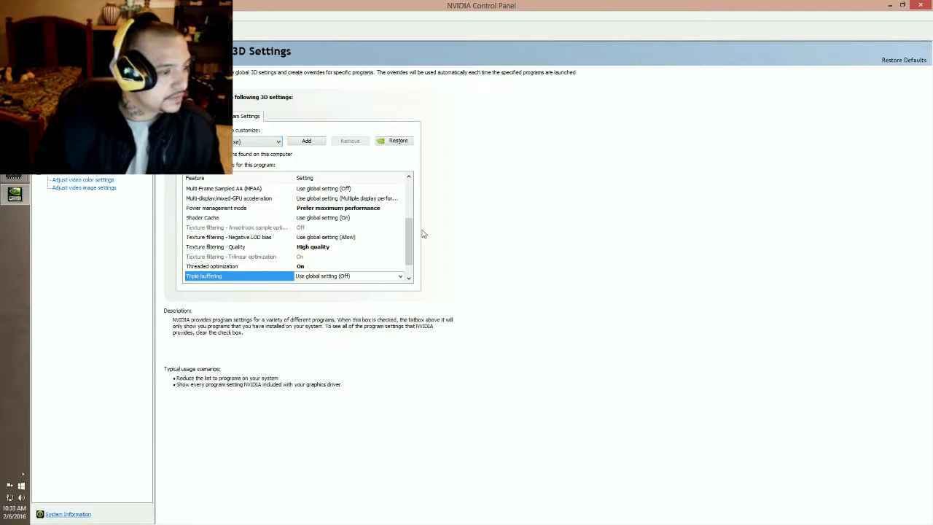
Examine the Vertical sync, Triple buffering and Threaded optimization settings for ArmA 3
scroll(412, 233, "down", 1)
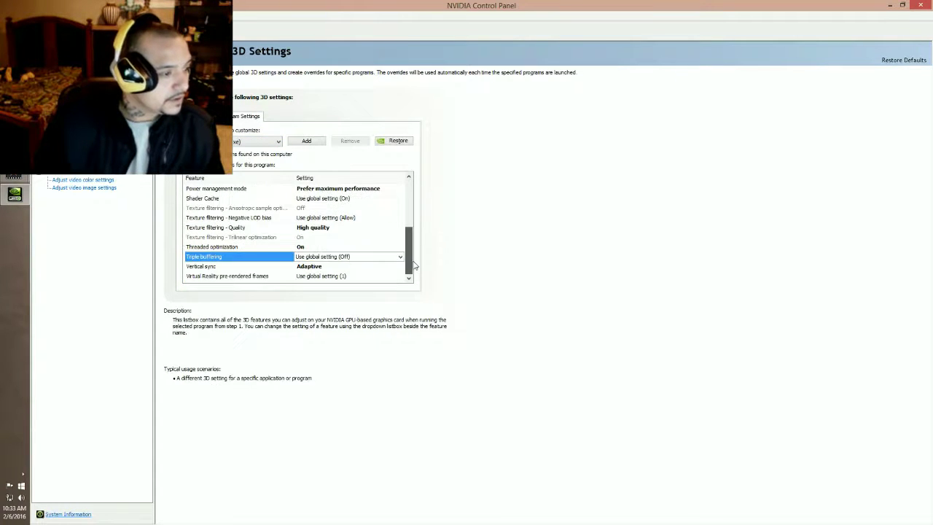
left_click(212, 267)
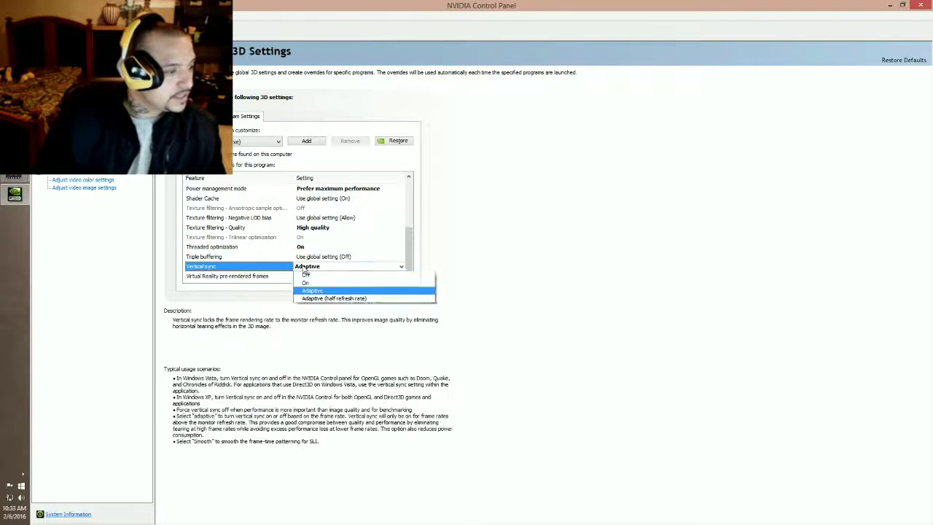
left_click(202, 264)
left_click(323, 257)
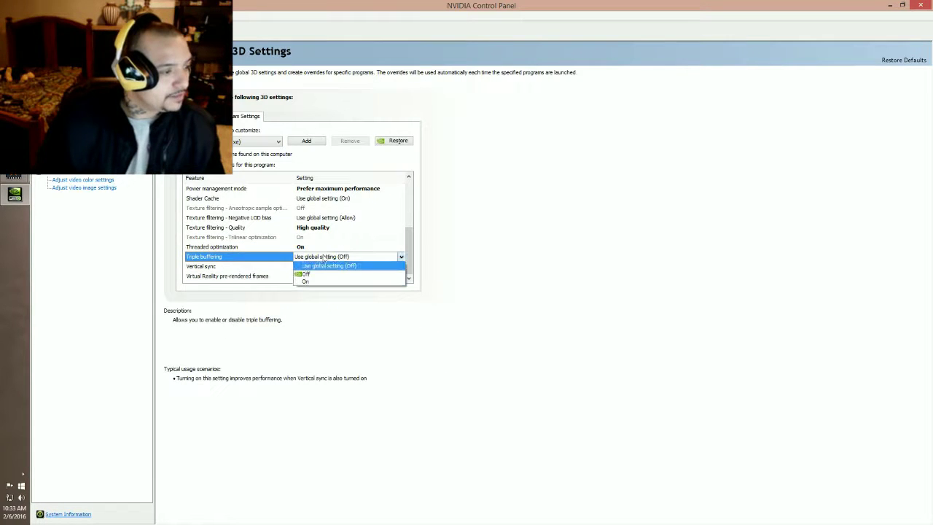
left_click(231, 248)
left_click(229, 248)
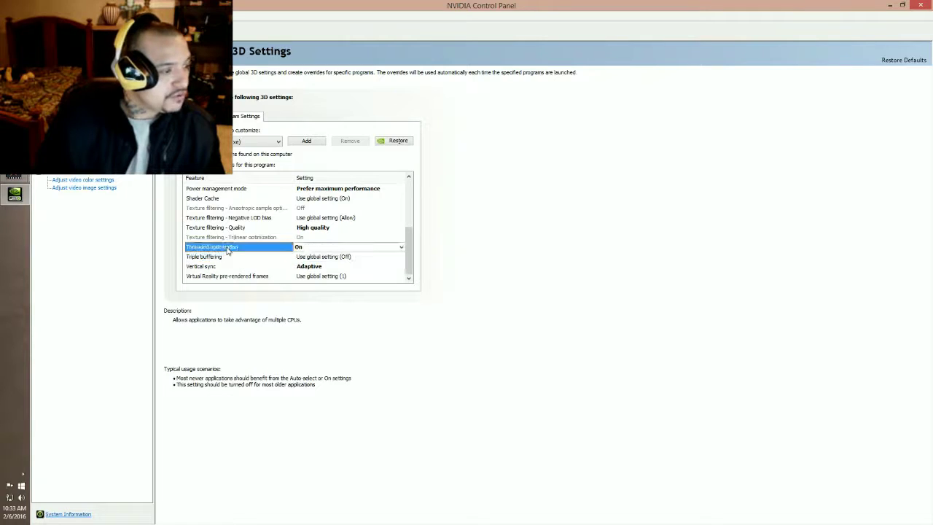
Set Texture filtering - Quality to Performance for ArmA 3
left_click(319, 228)
left_click(319, 229)
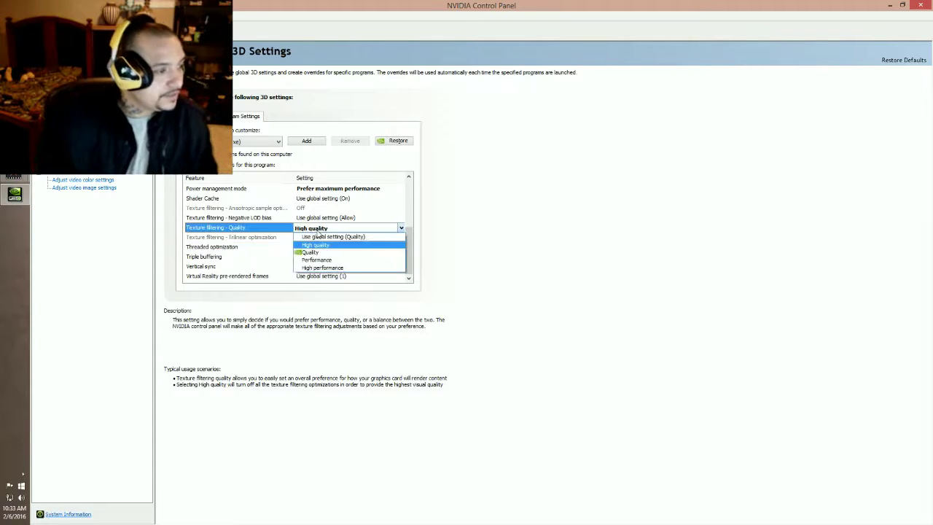
left_click(331, 261)
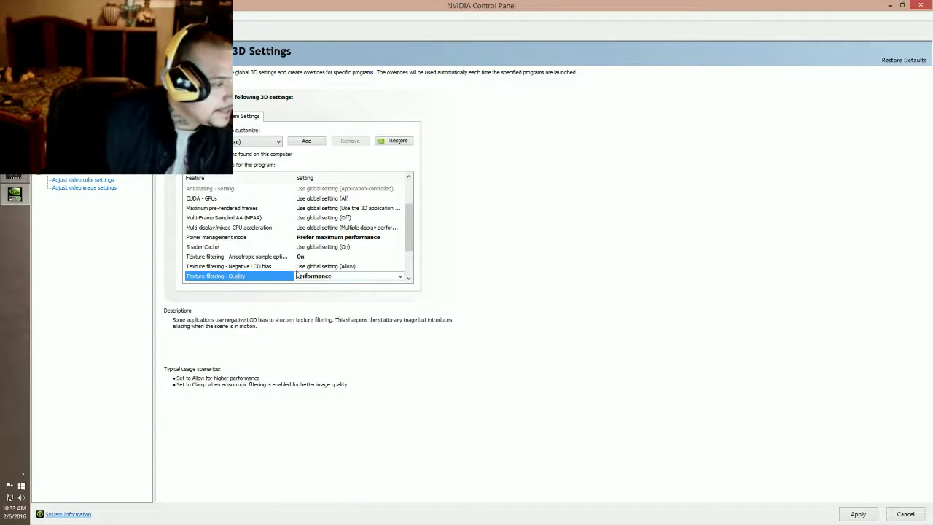
Reselect ArmA 3 as the program to customize and restore all of its 3D settings to their defaults
scroll(252, 143, "down", 1)
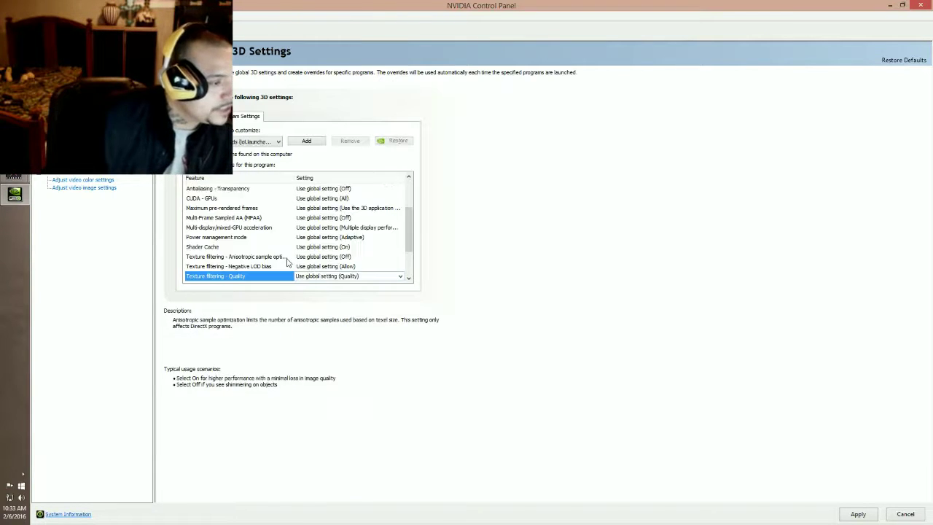
left_click(252, 143)
left_click(270, 151)
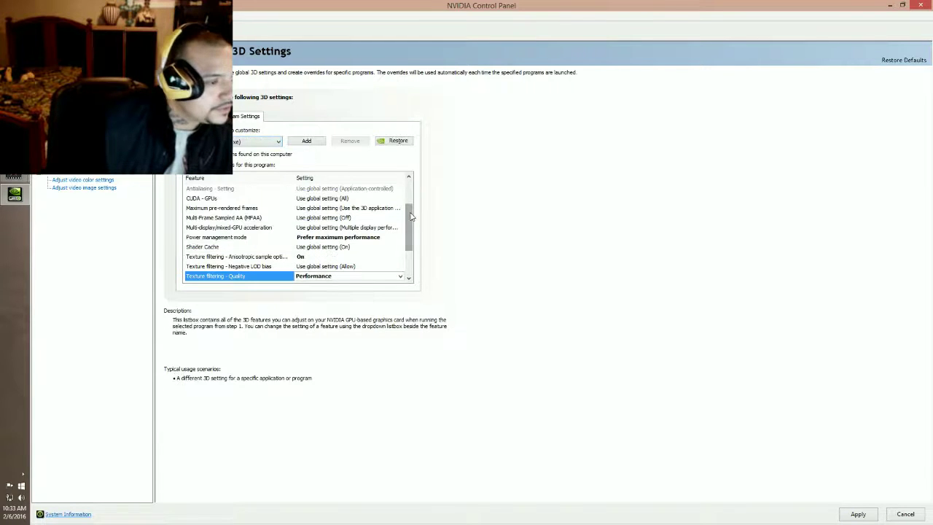
left_click_drag(411, 215, 415, 255)
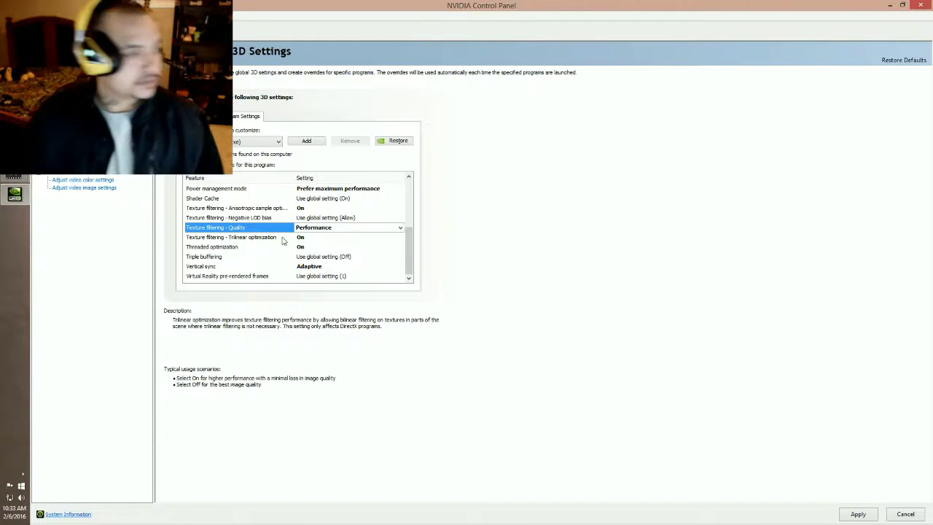
left_click(397, 142)
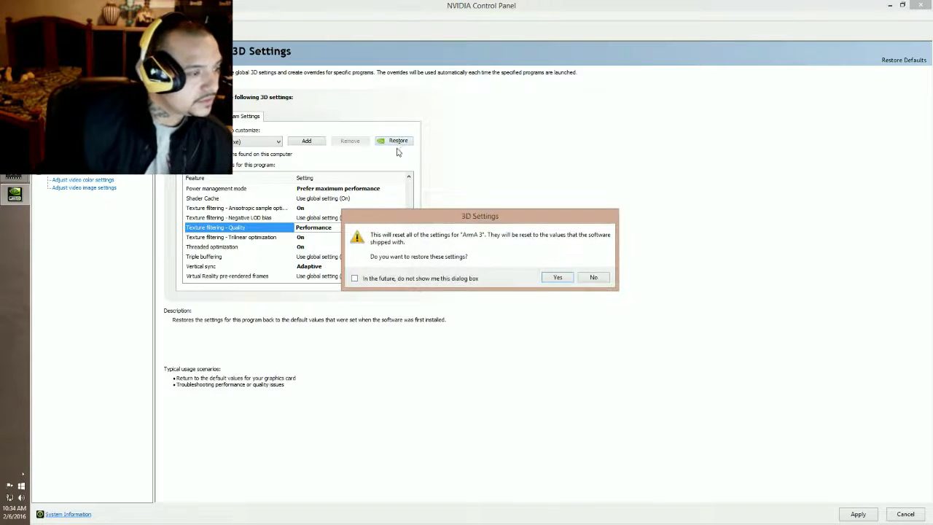
left_click(557, 278)
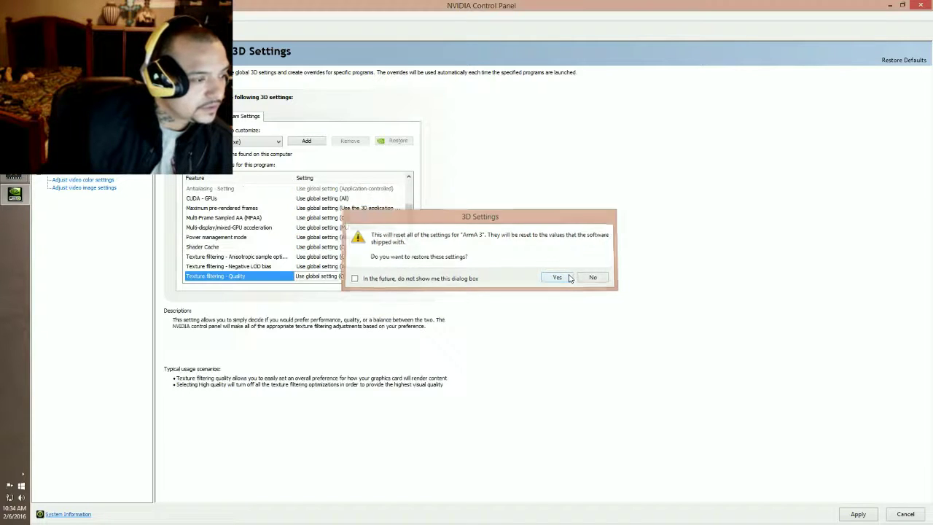
Set Vertical sync to Adaptive for ArmA 3
left_click_drag(410, 226, 412, 246)
left_click(330, 228)
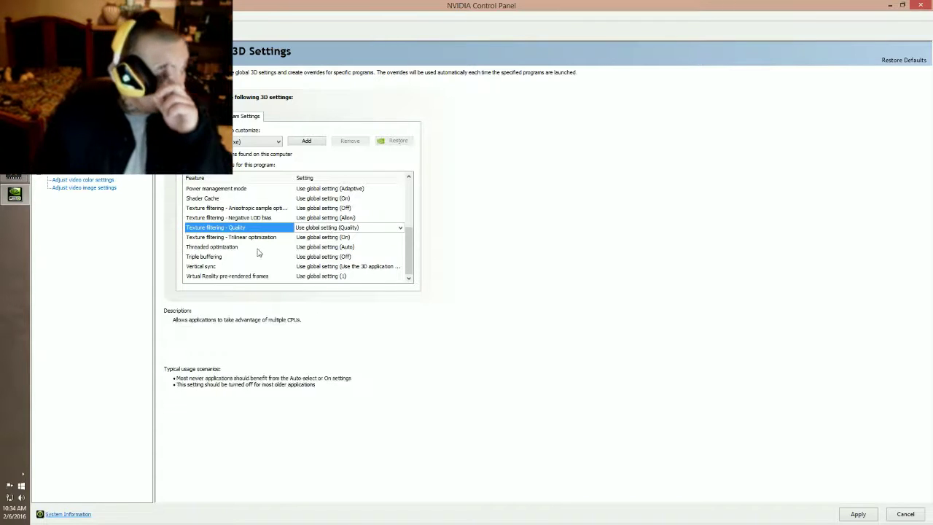
left_click(319, 267)
left_click(327, 307)
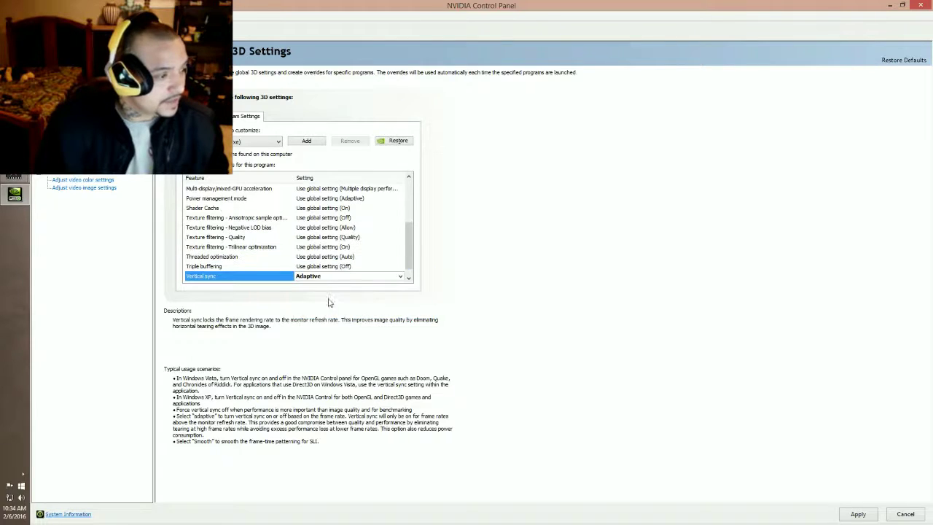
Set Triple buffering to Off and Threaded optimization to On for ArmA 3
left_click(232, 266)
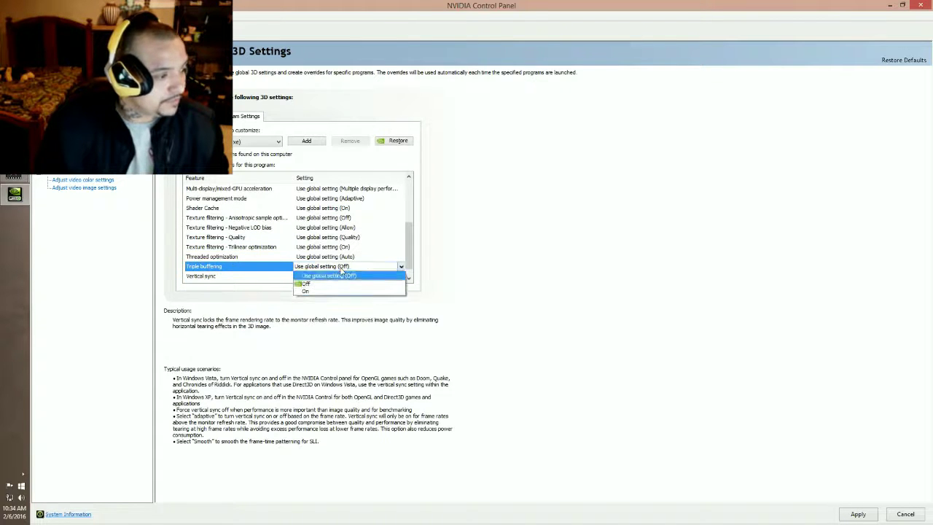
left_click(332, 283)
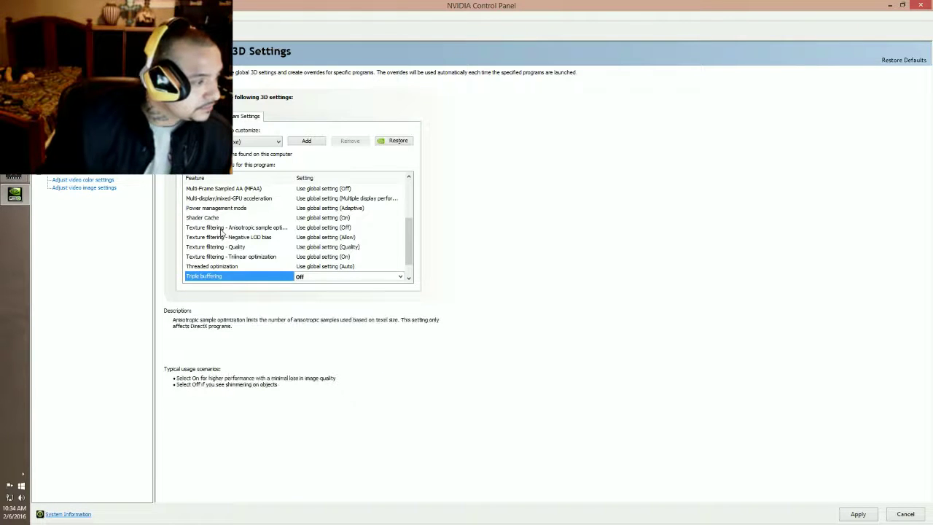
left_click(229, 266)
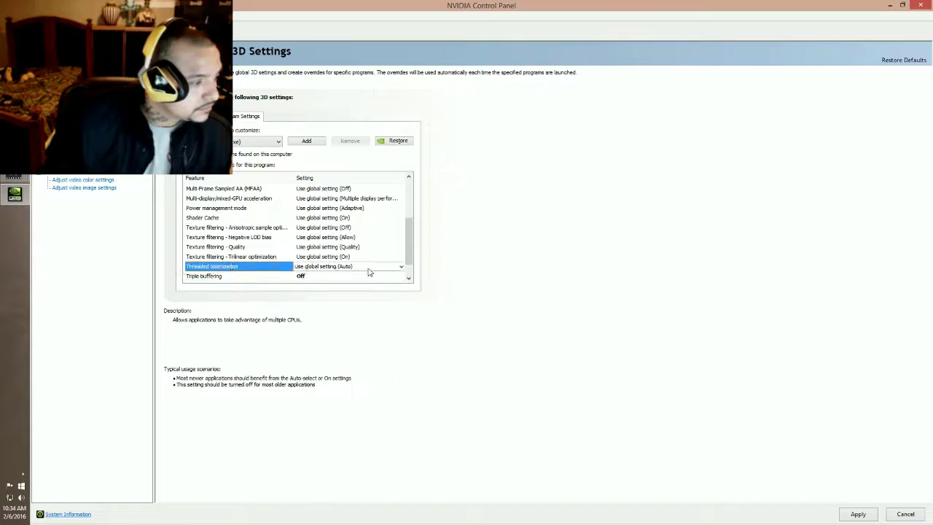
left_click(368, 267)
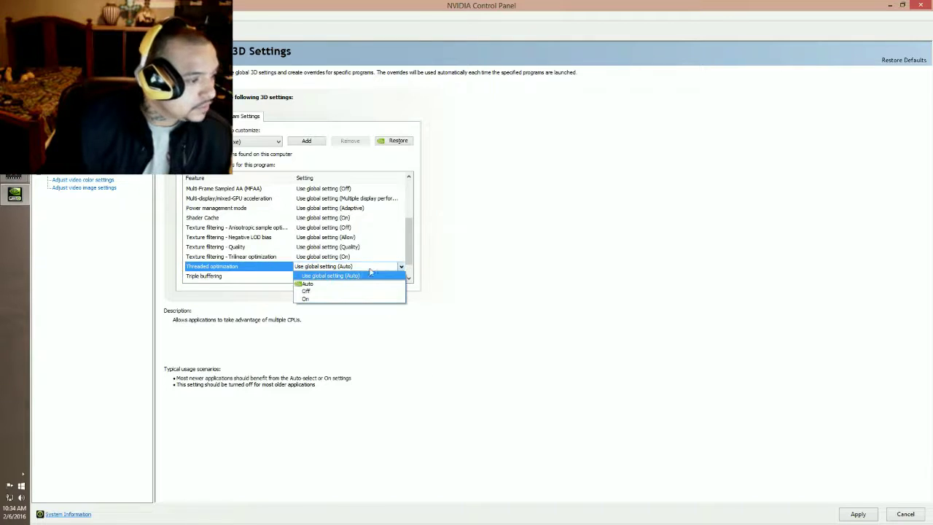
left_click(328, 298)
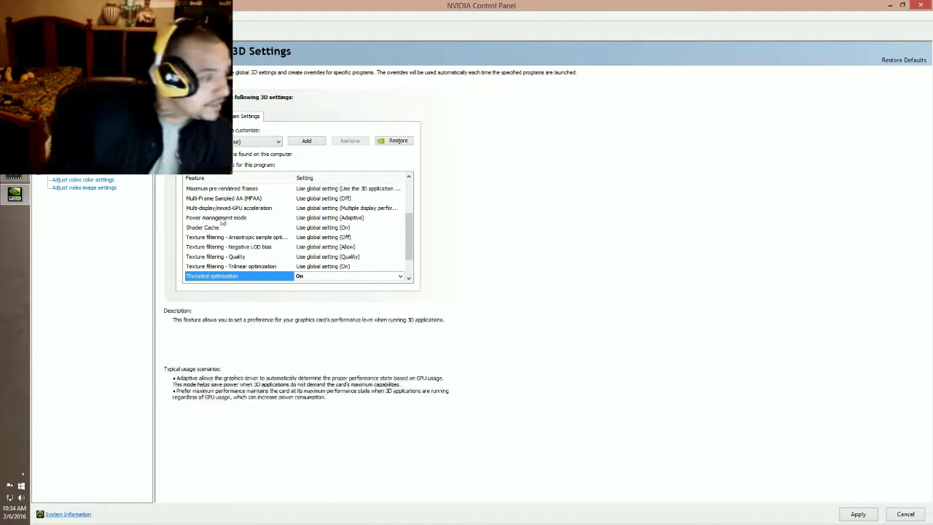
Set Power management mode to Prefer maximum performance for ArmA 3
left_click(313, 217)
left_click(343, 243)
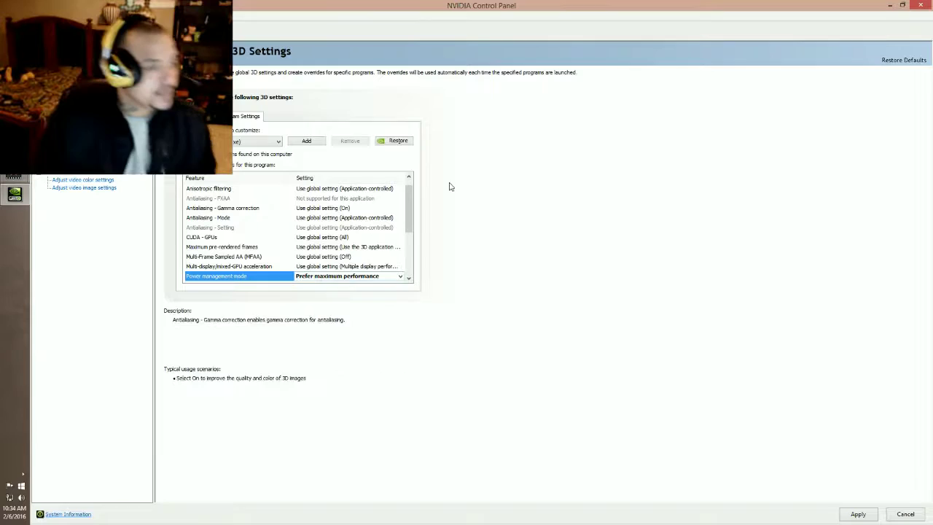
mouse_move(418, 197)
left_mouse_down()
mouse_move(416, 255)
mouse_move(413, 195)
left_mouse_up()
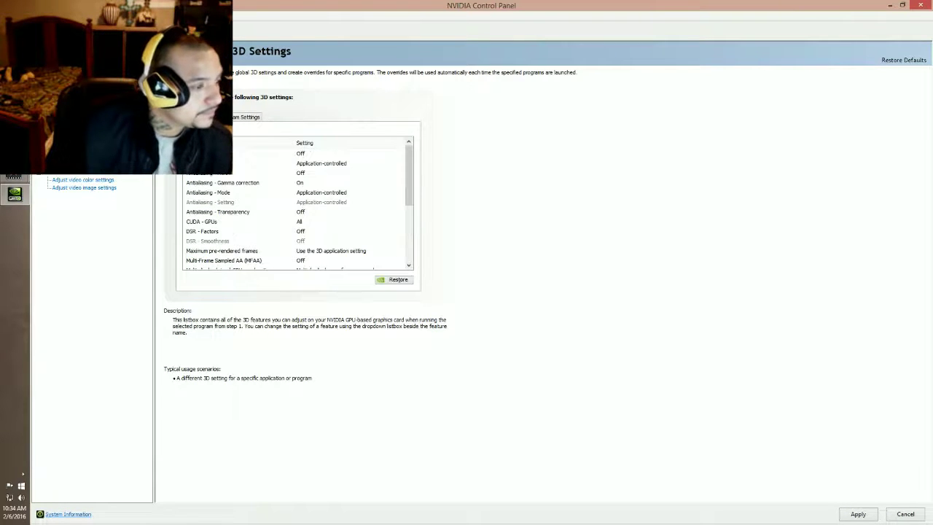
Compare the global 3D settings with ArmA 3's program settings, staying on this page without applying the changes
left_click(239, 120)
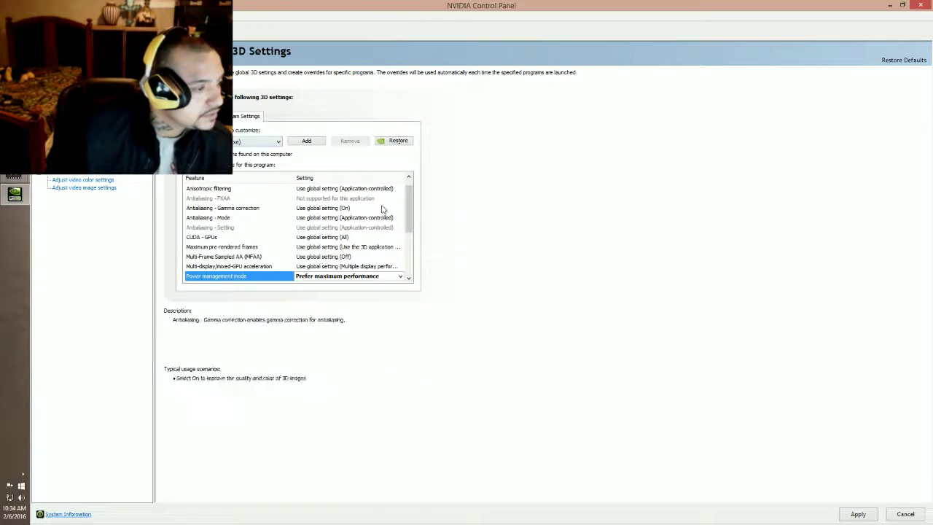
key("ctrl+Tab")
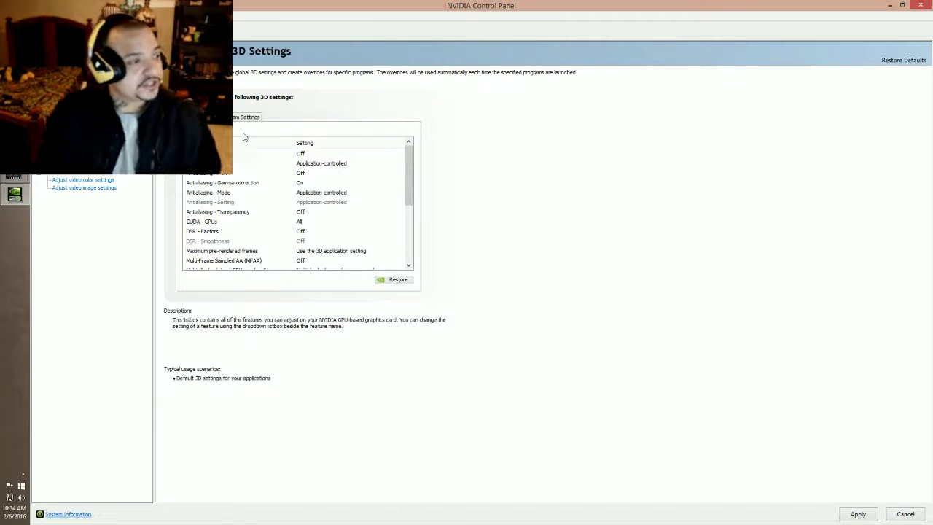
left_click(80, 124)
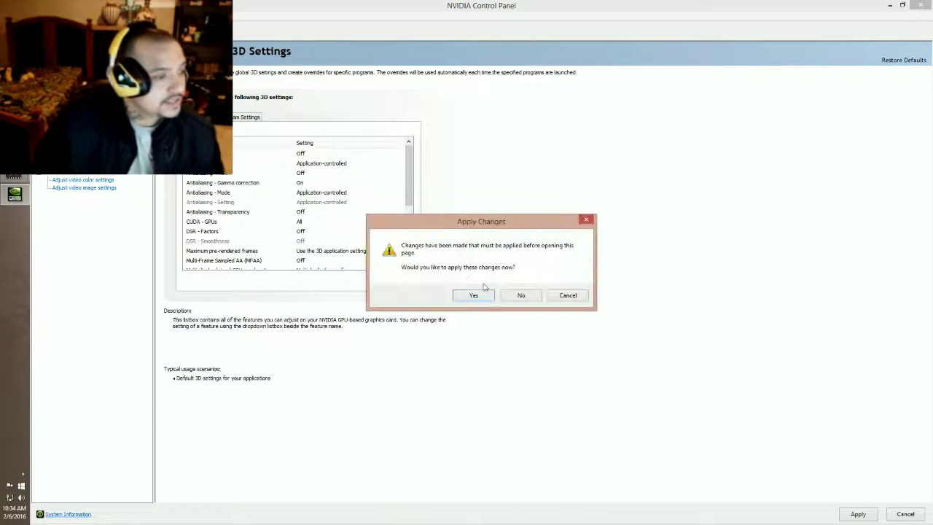
left_click(584, 220)
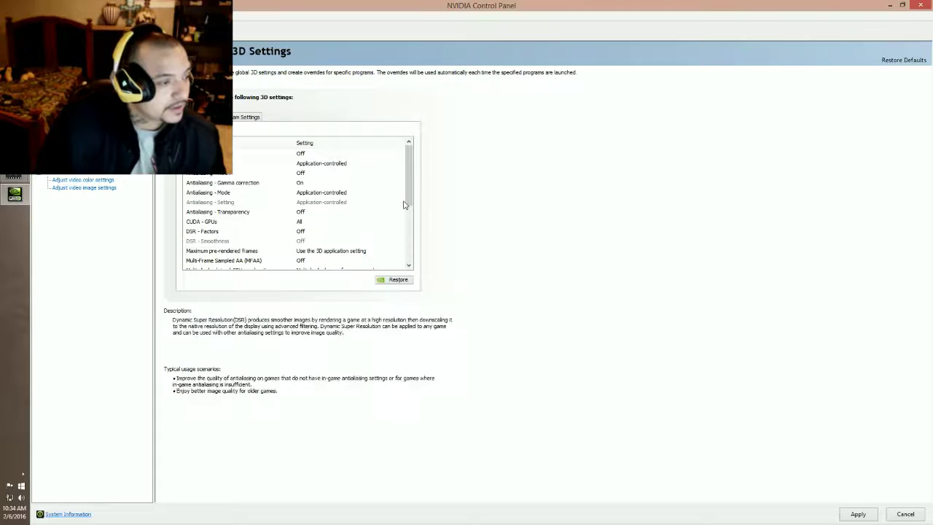
left_click(252, 116)
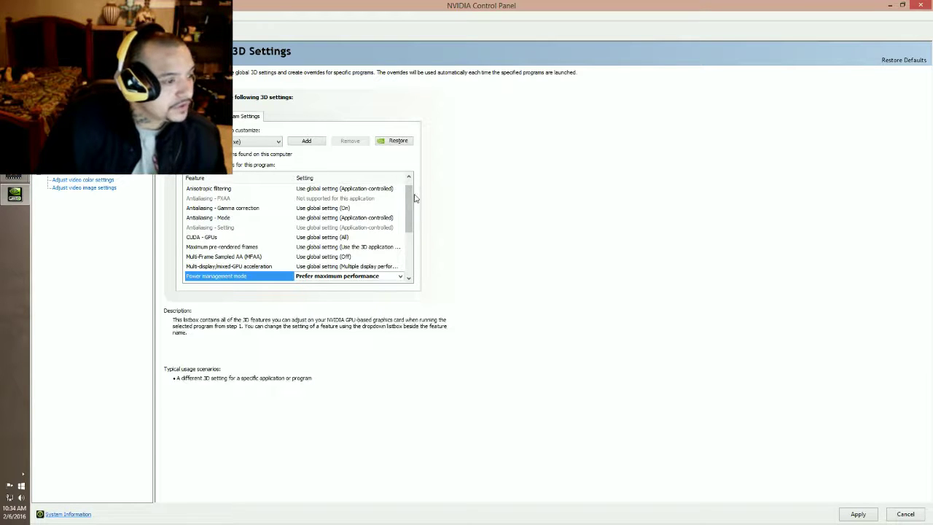
left_click_drag(410, 202, 415, 259)
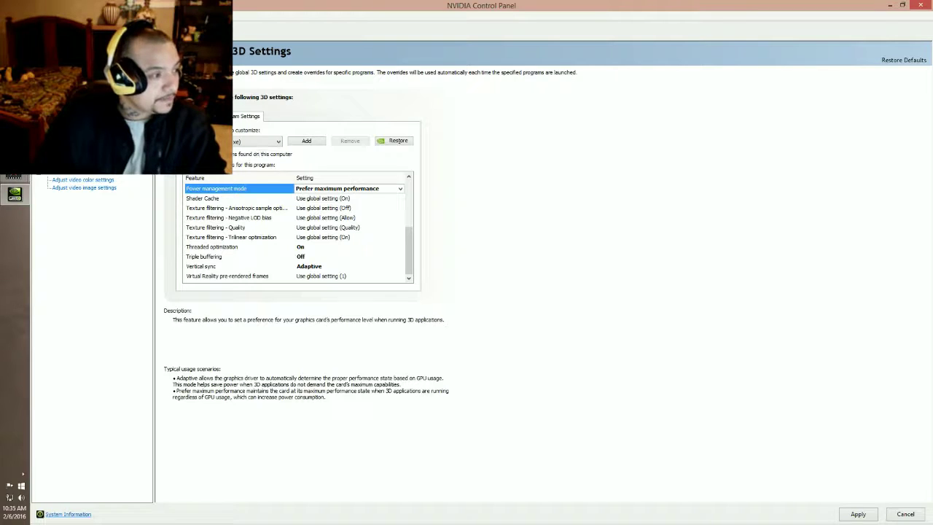
Set Vertical sync to Adaptive in the global 3D settings
left_click(197, 116)
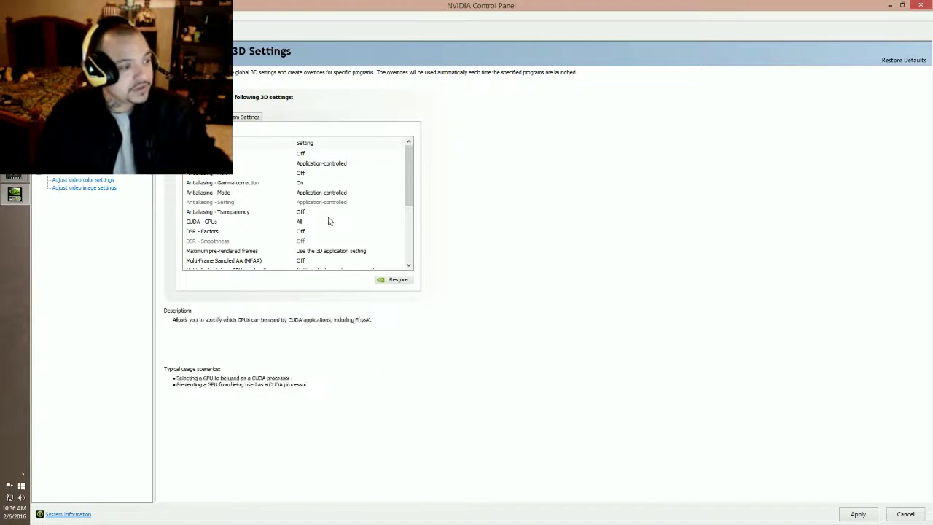
mouse_move(410, 163)
left_mouse_down()
mouse_move(408, 243)
mouse_move(408, 153)
left_mouse_up()
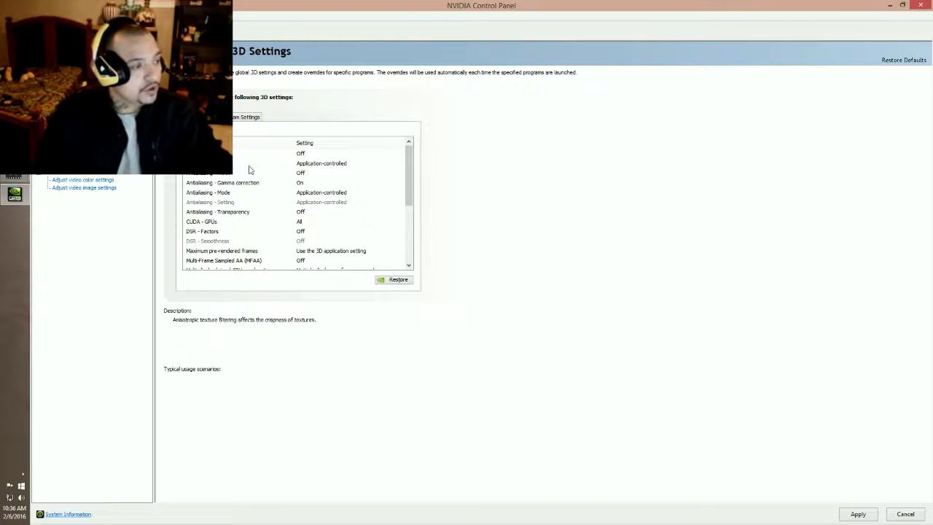
left_click_drag(412, 156, 433, 240)
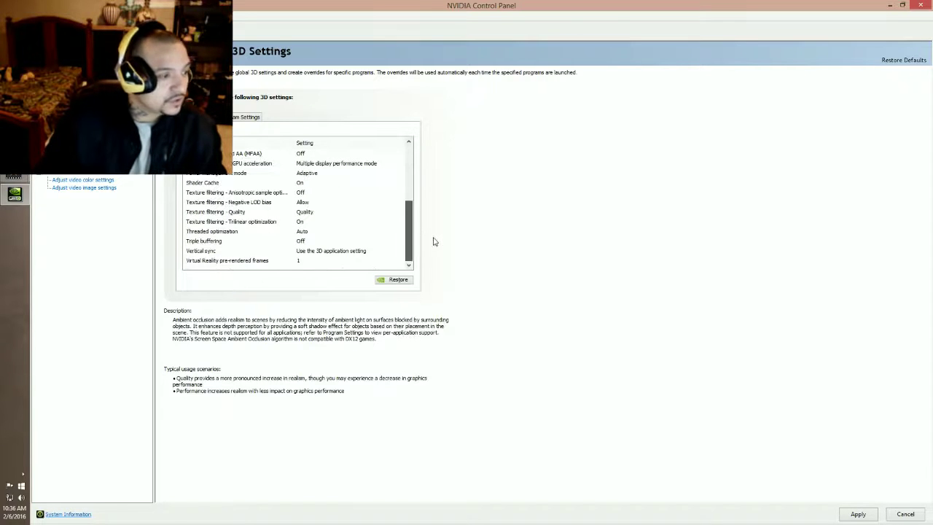
left_click(320, 251)
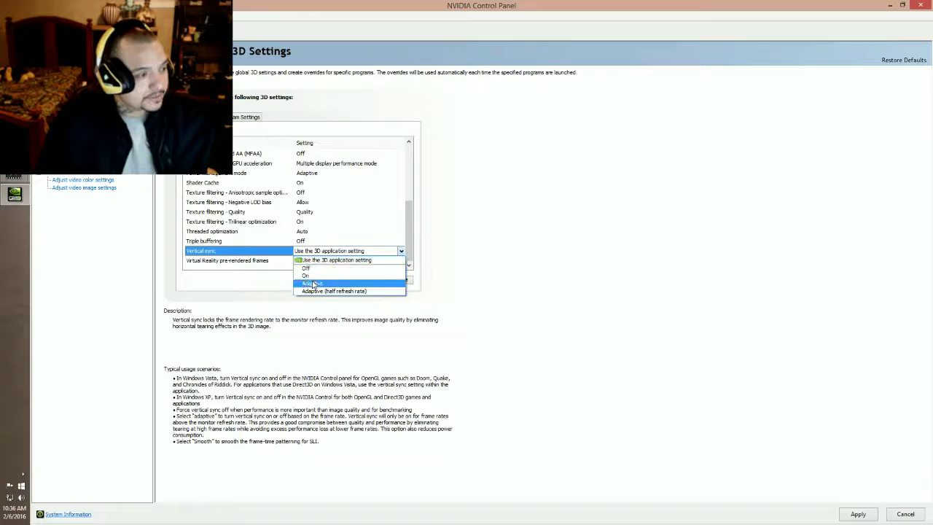
left_click(312, 284)
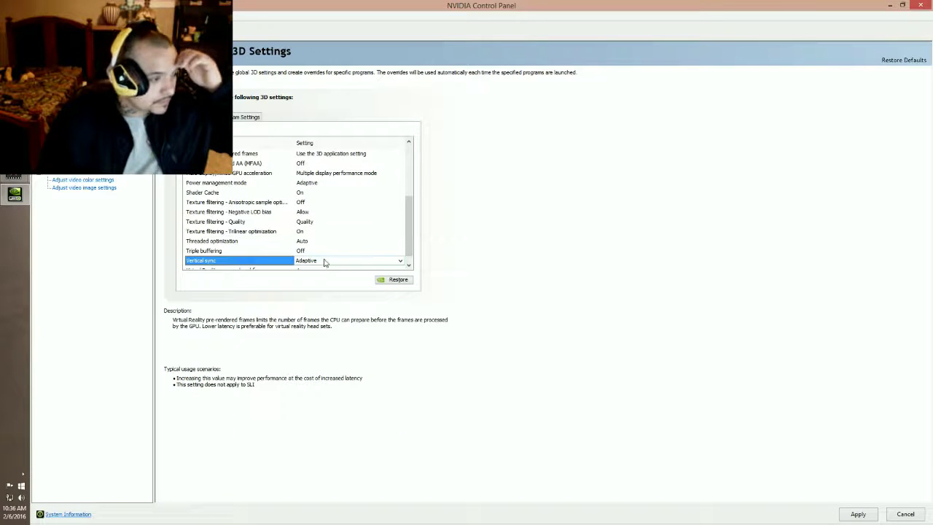
Review ArmA 3's program-specific overrides and return to the end of the global 3D settings list
left_click(246, 118)
left_click_drag(417, 196, 429, 256)
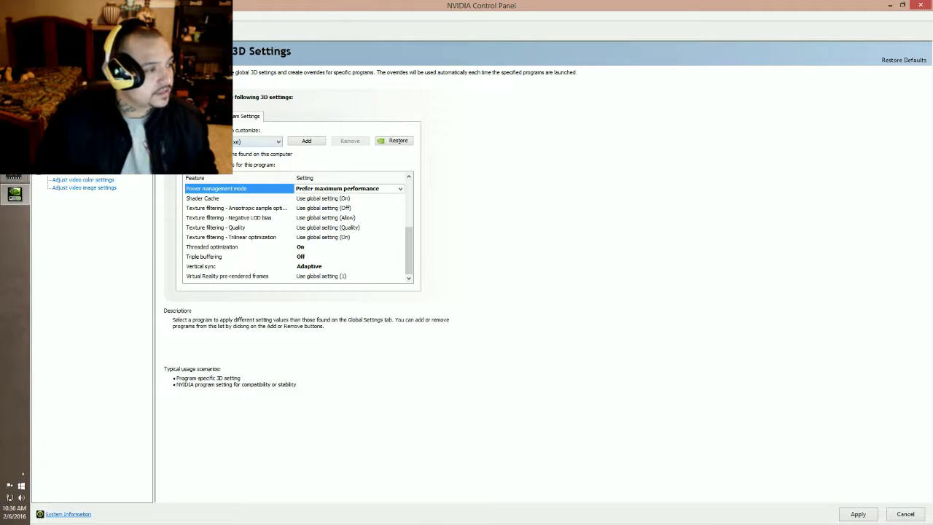
left_click(195, 115)
scroll(287, 226, "down", 1)
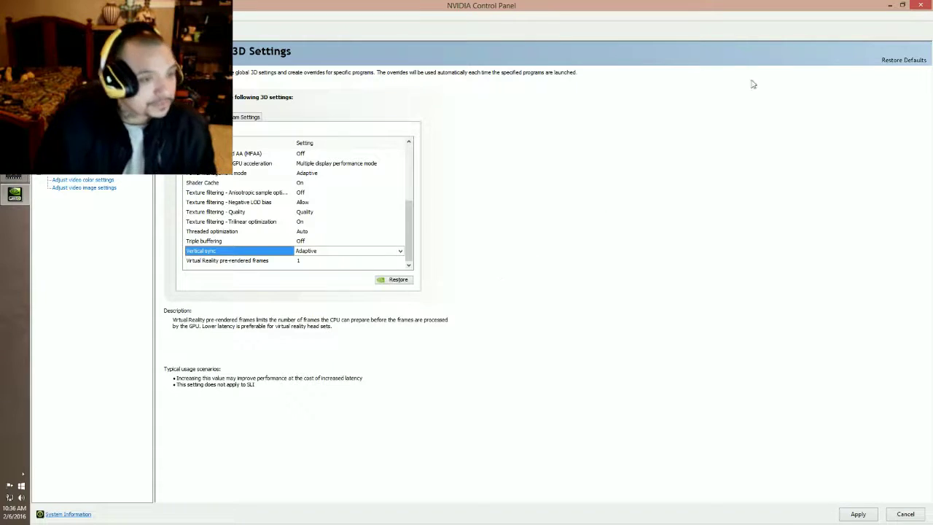
Reduce the maximized control panel to a smaller window and move it clear of the webcam area on the desktop
left_click_drag(814, 5, 647, 96)
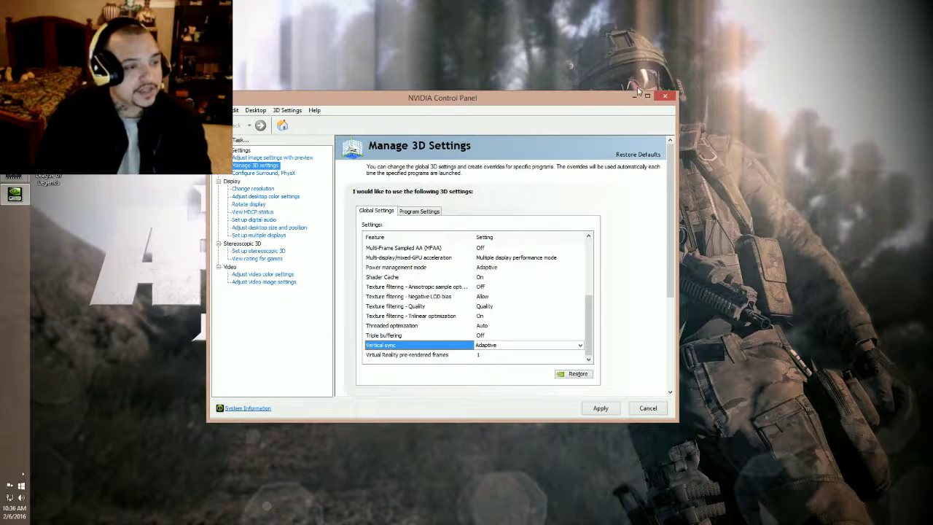
left_click_drag(639, 91, 524, 129)
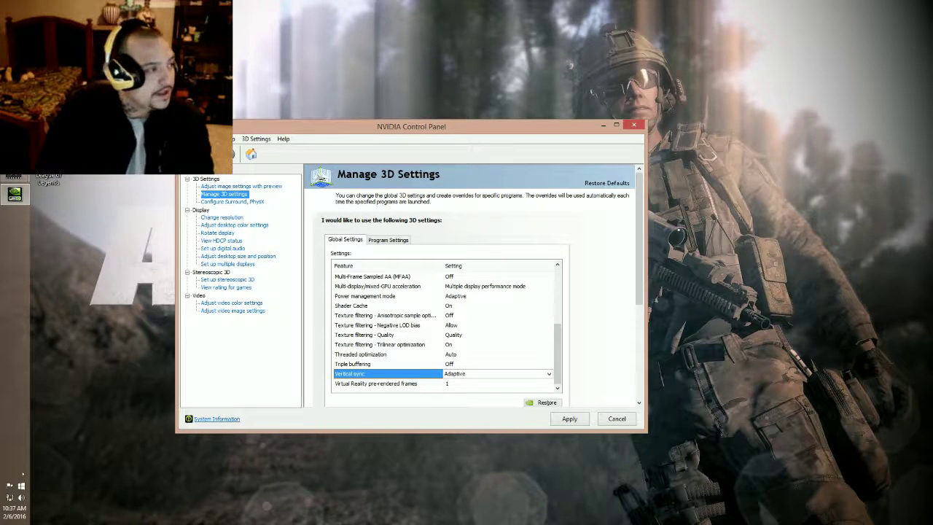
left_click_drag(263, 131, 241, 118)
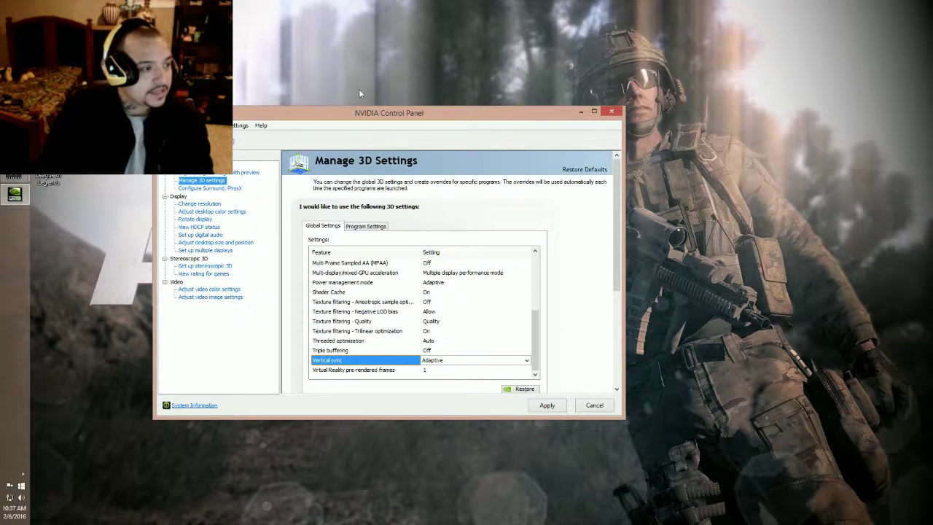
left_click_drag(499, 123, 523, 102)
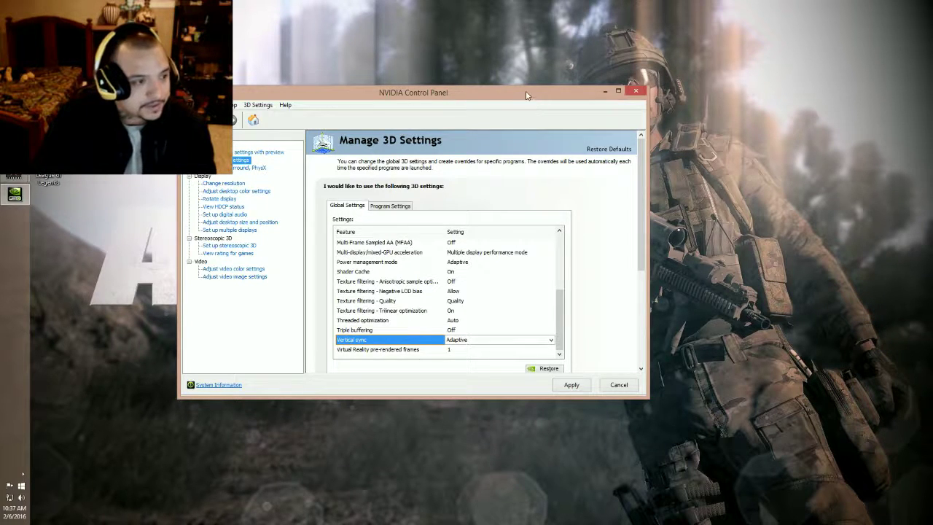
left_click_drag(527, 96, 589, 85)
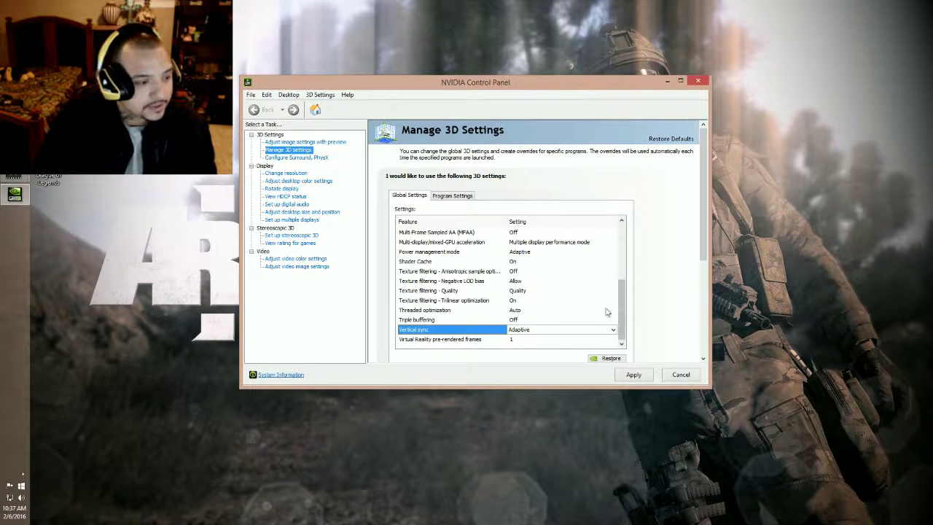